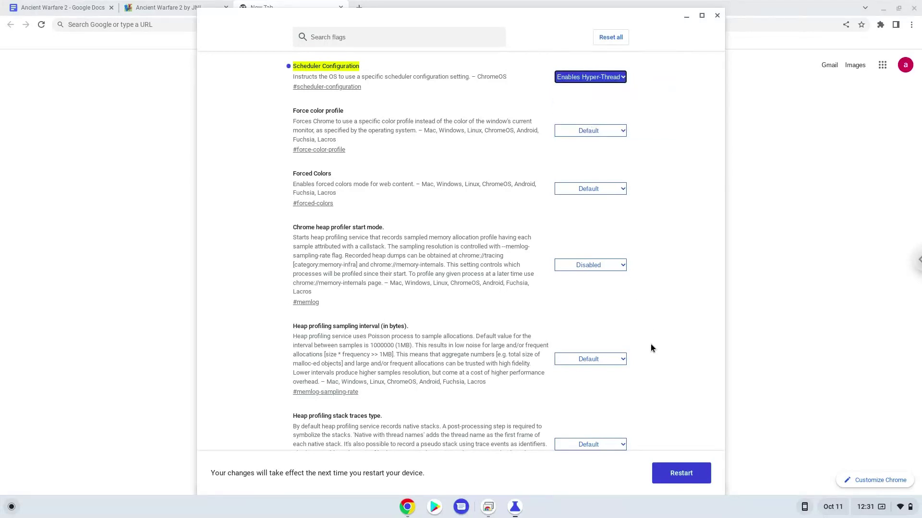
- Restart the Chromebook to apply the changed flags, and open the Developers section of the ChromeOS settings
{"action": "left_click", "coordinate": [682, 473]}
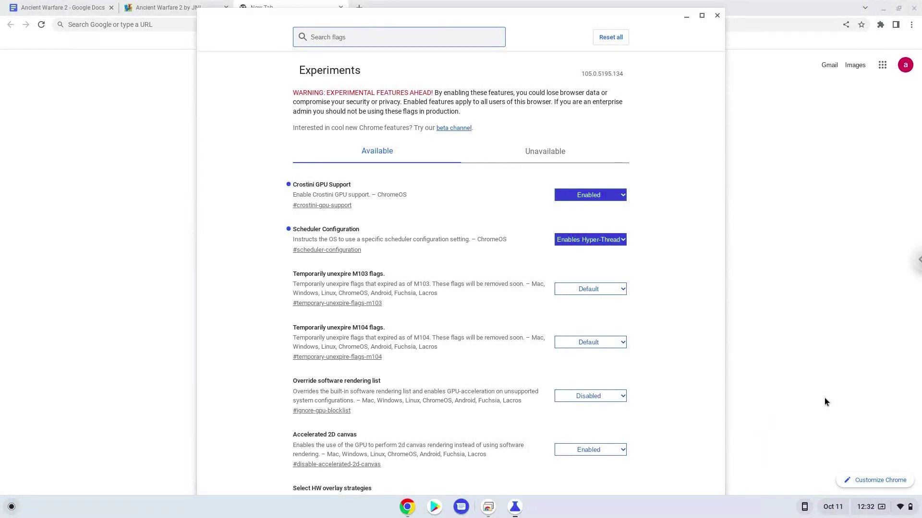
{"action": "left_click", "coordinate": [898, 516]}
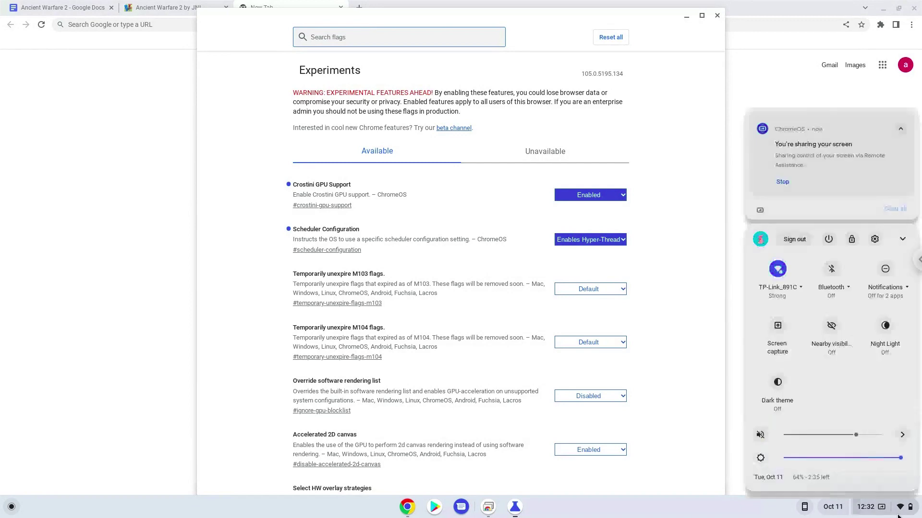
{"action": "left_click", "coordinate": [871, 242]}
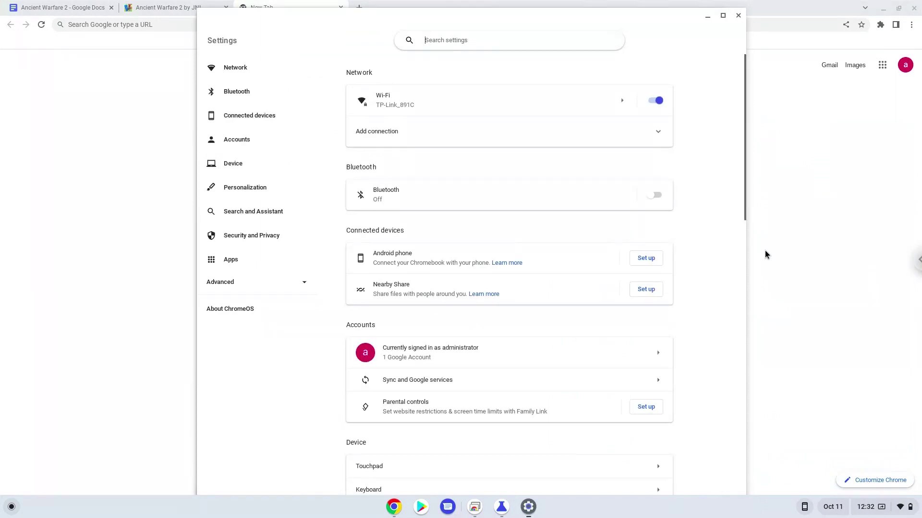
{"action": "left_click", "coordinate": [275, 288]}
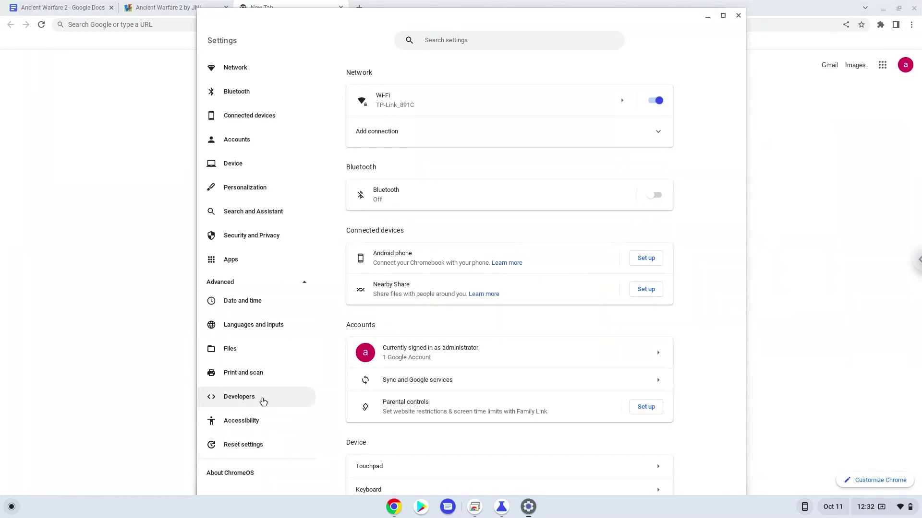
{"action": "left_click", "coordinate": [263, 401]}
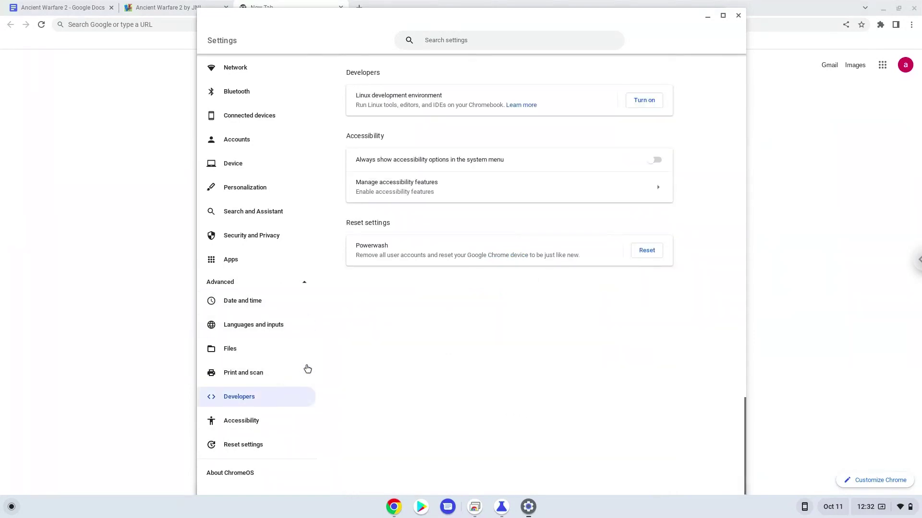
- Set up the Linux development environment with the default options, and close the resulting terminal window and the settings
{"action": "left_click", "coordinate": [641, 102]}
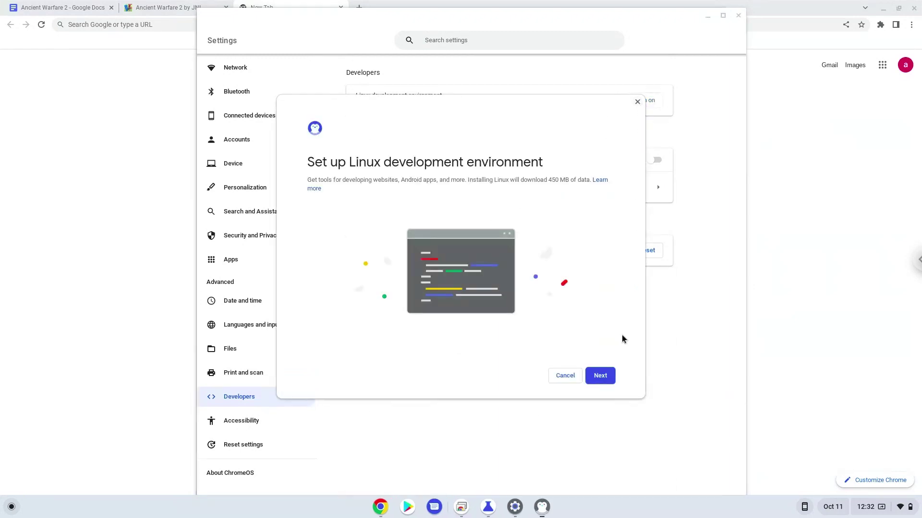
{"action": "left_click", "coordinate": [606, 377]}
{"action": "left_click", "coordinate": [607, 377]}
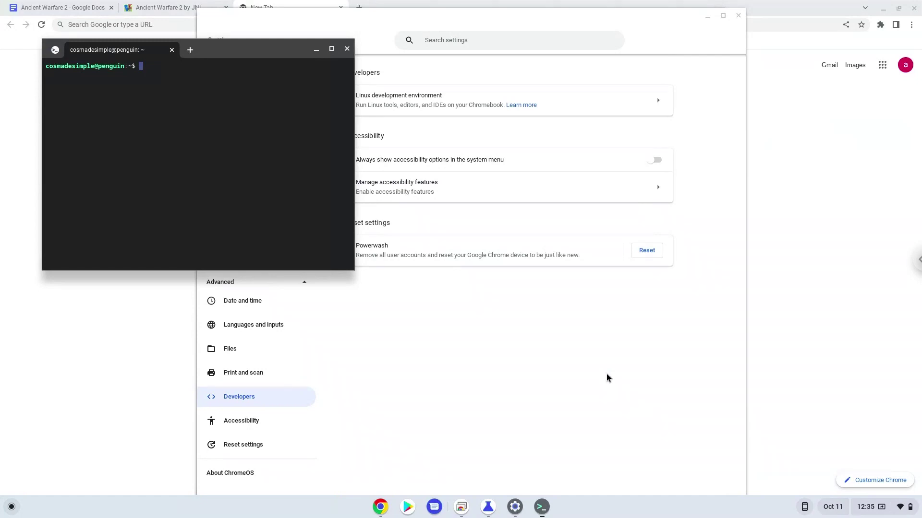
{"action": "left_click", "coordinate": [347, 50]}
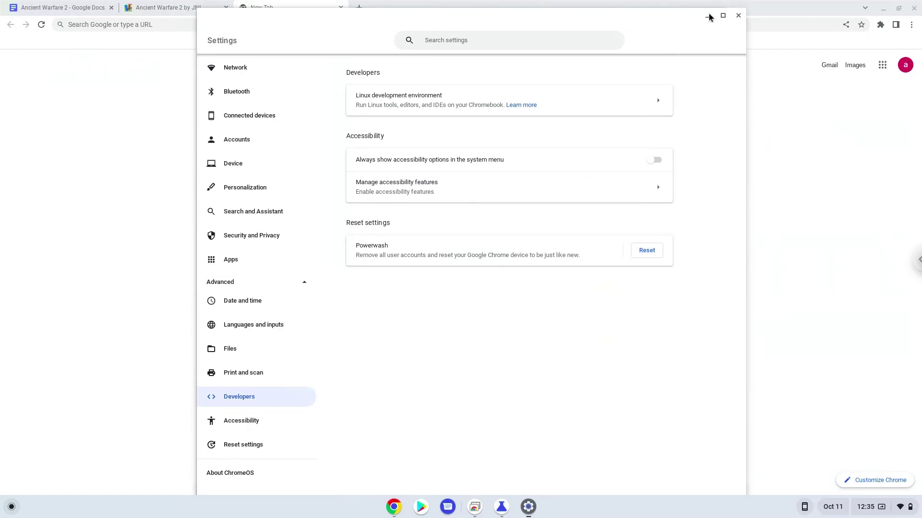
{"action": "left_click", "coordinate": [738, 16]}
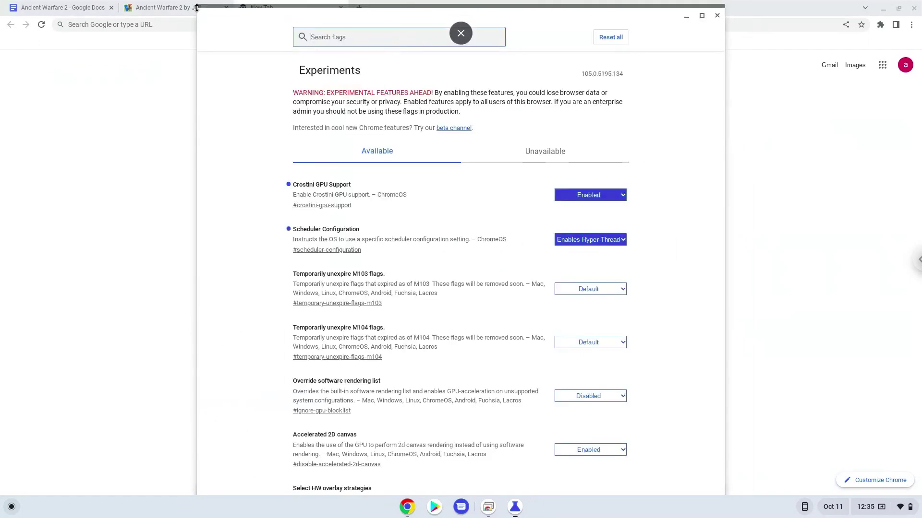
- Download the Linux universal build of Ancient Warfare 2 from its itch.io page
{"action": "left_click", "coordinate": [174, 11]}
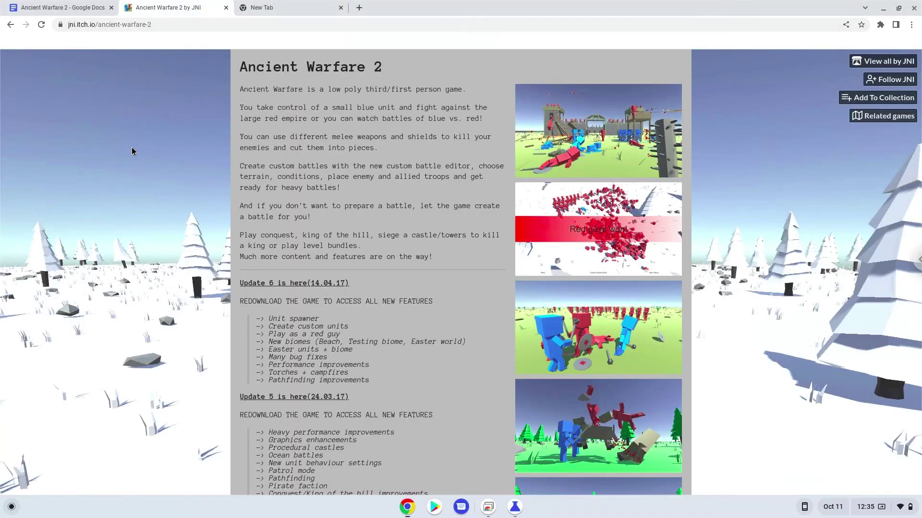
{"action": "scroll", "coordinate": [131, 148], "scroll_direction": "down", "scroll_amount": 5}
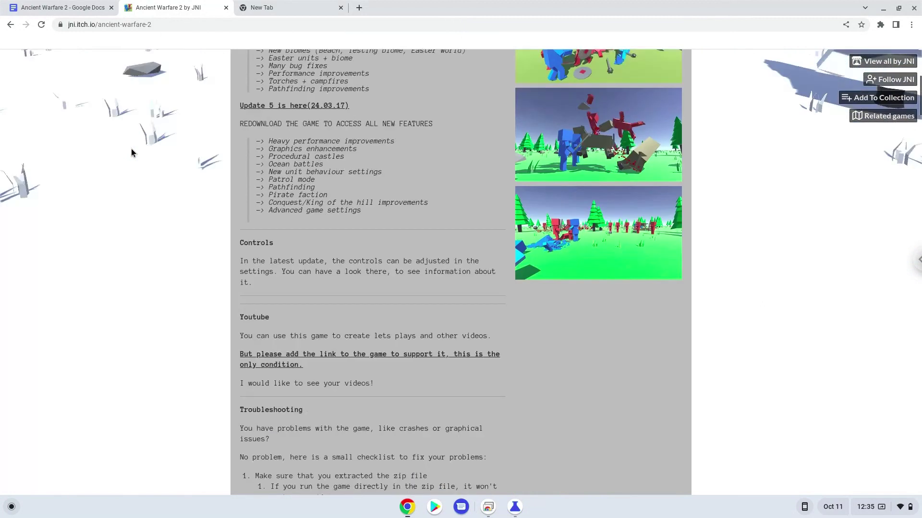
{"action": "scroll", "coordinate": [132, 150], "scroll_direction": "down", "scroll_amount": 6}
{"action": "scroll", "coordinate": [131, 150], "scroll_direction": "down", "scroll_amount": 5}
{"action": "scroll", "coordinate": [131, 149], "scroll_direction": "down", "scroll_amount": 3}
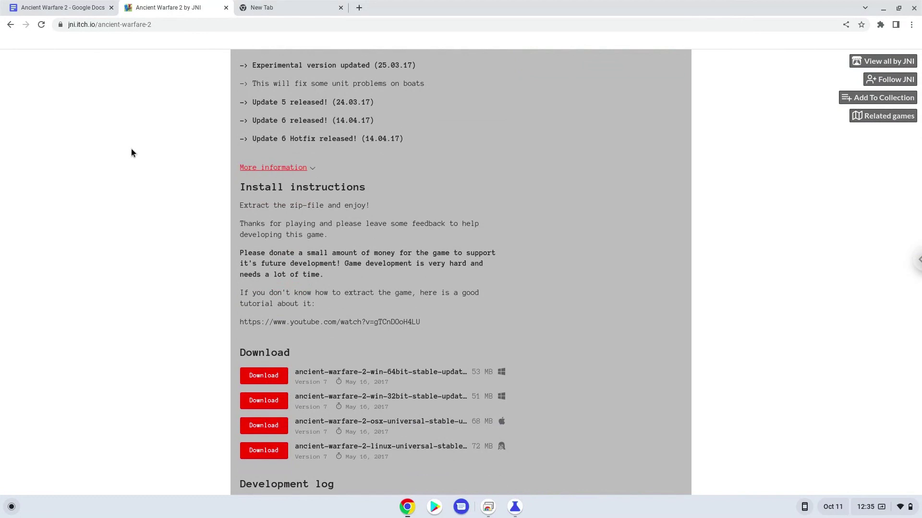
{"action": "left_click", "coordinate": [260, 450]}
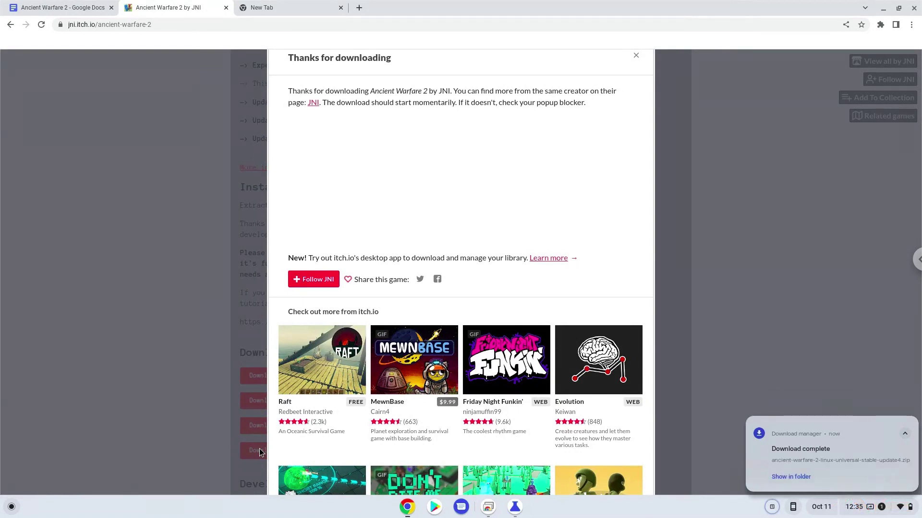
- Move ancient-warfare-2-linux-universal-stable-update4.zip from Downloads into Linux files and close the file manager
{"action": "left_click", "coordinate": [780, 476]}
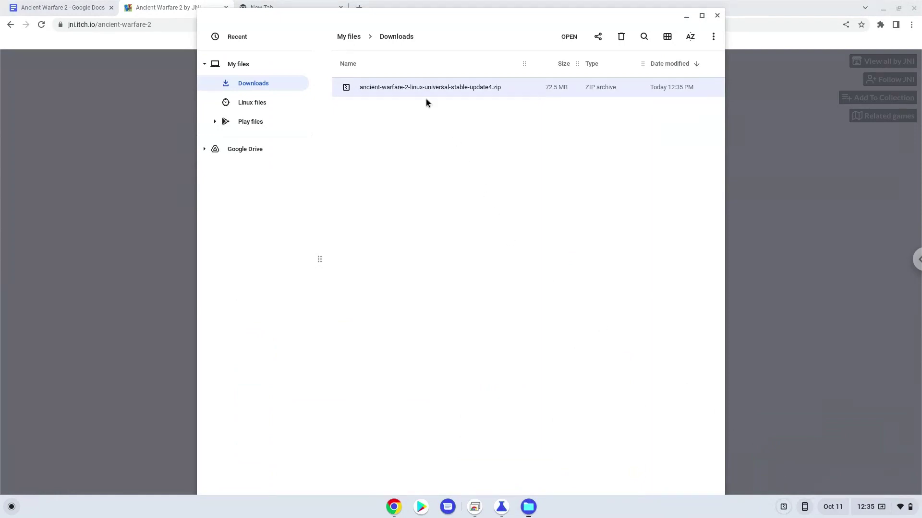
{"action": "right_click", "coordinate": [402, 84]}
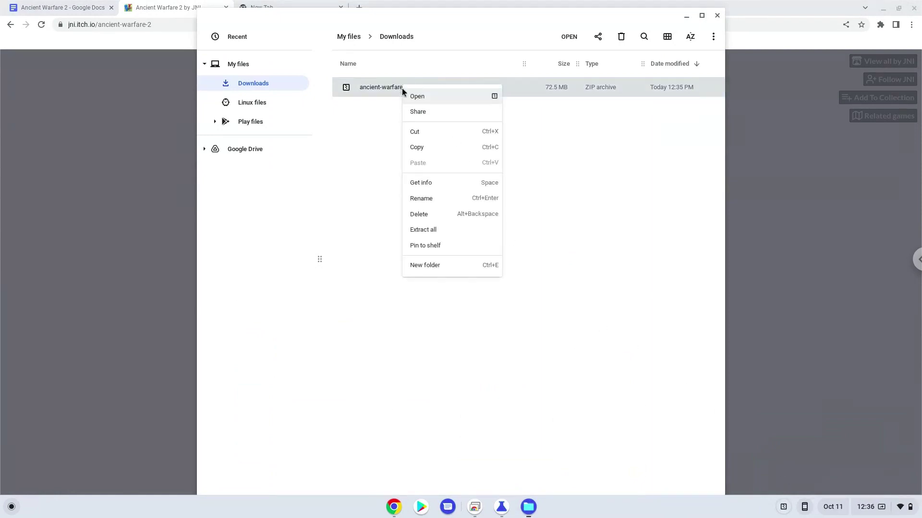
{"action": "left_click", "coordinate": [414, 131]}
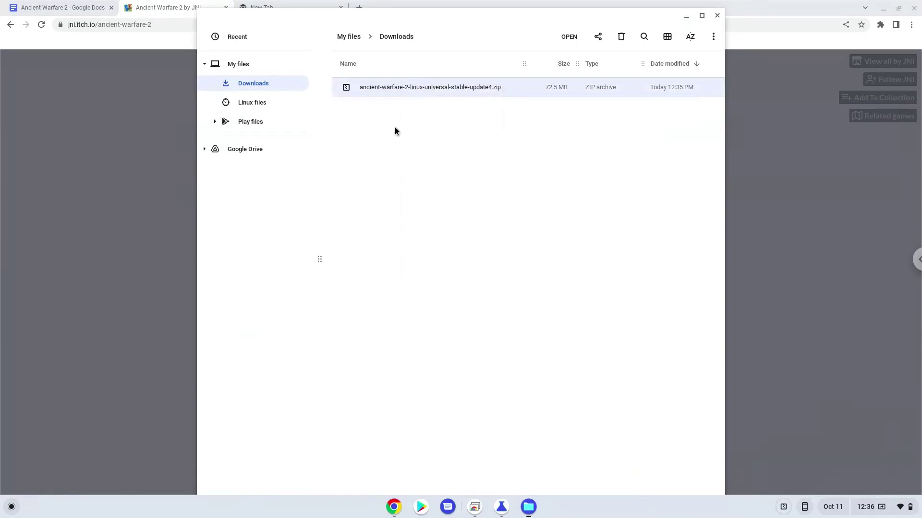
{"action": "left_click", "coordinate": [268, 107]}
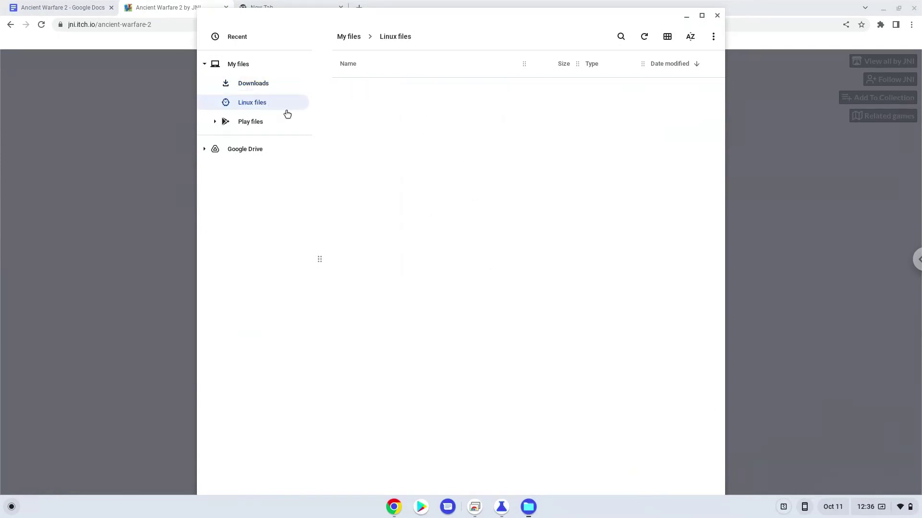
{"action": "right_click", "coordinate": [430, 144]}
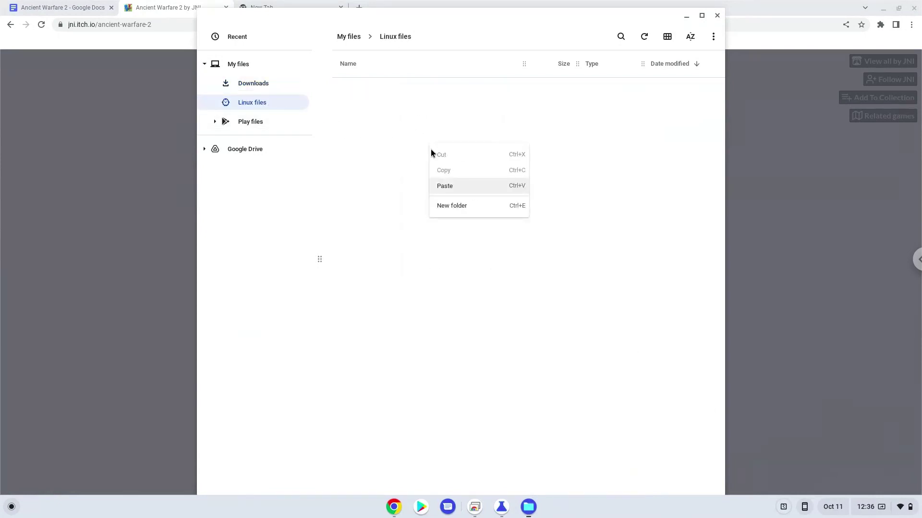
{"action": "left_click", "coordinate": [444, 186]}
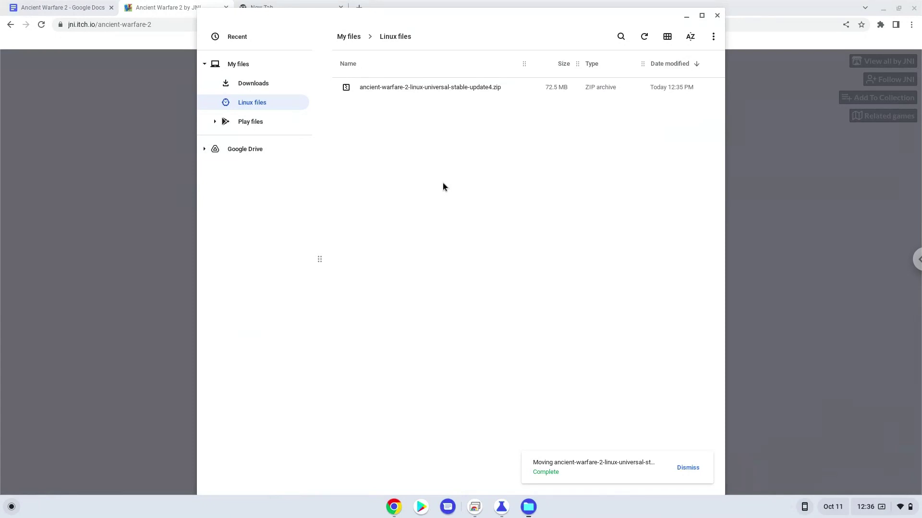
{"action": "left_click", "coordinate": [716, 17]}
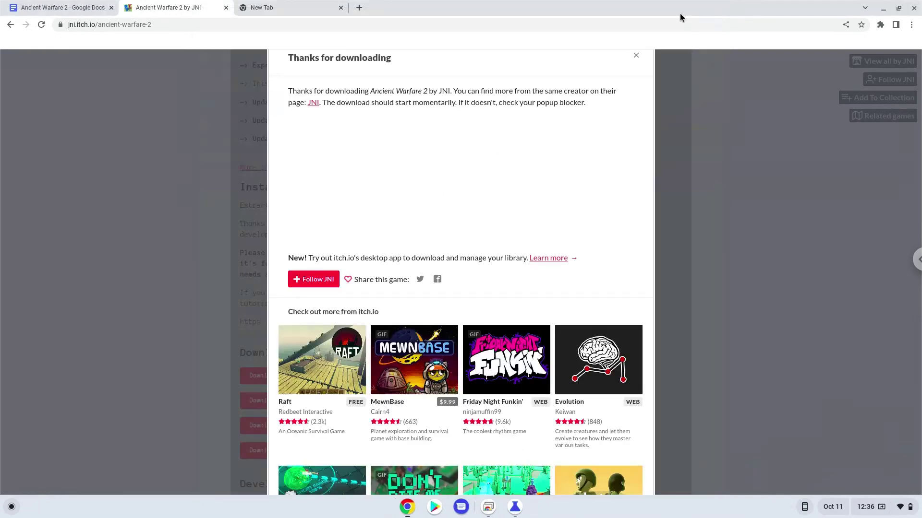
- Copy the command "unzip ancient-warfare-2-linux-universal-stable-update4.zip" from the Ancient Warfare 2 document in Google Docs
{"action": "left_click", "coordinate": [77, 8]}
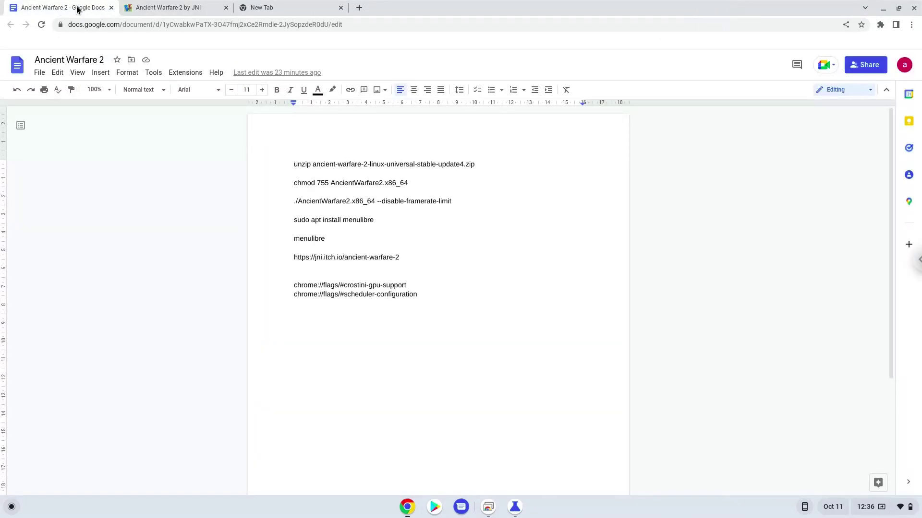
{"action": "double_click", "coordinate": [322, 164]}
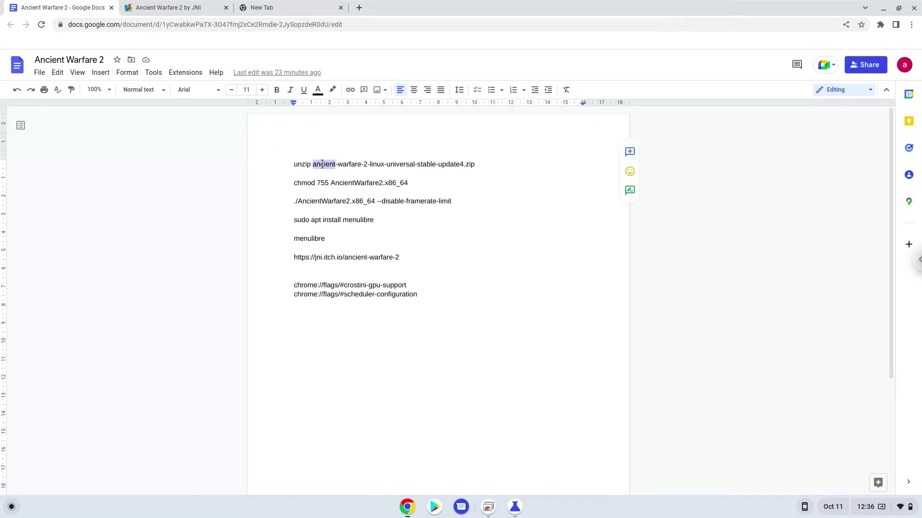
{"action": "triple_click", "coordinate": [323, 164]}
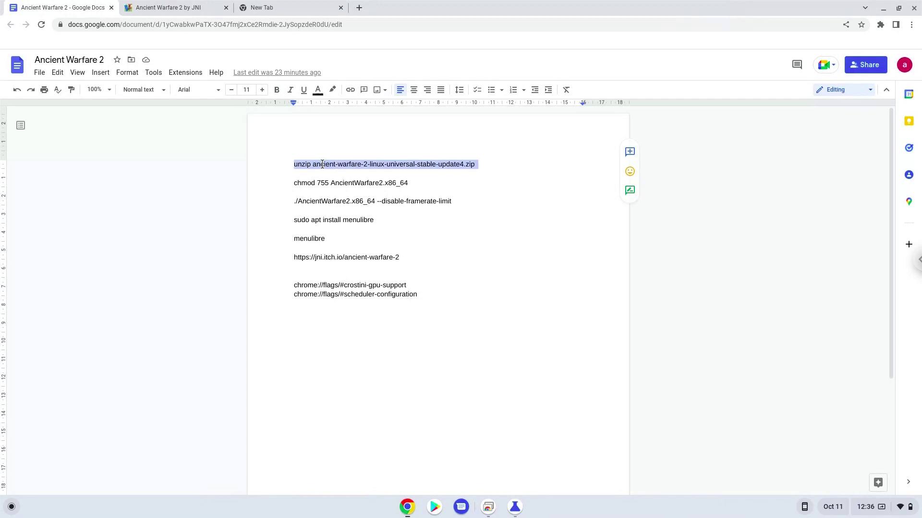
{"action": "right_click", "coordinate": [322, 164]}
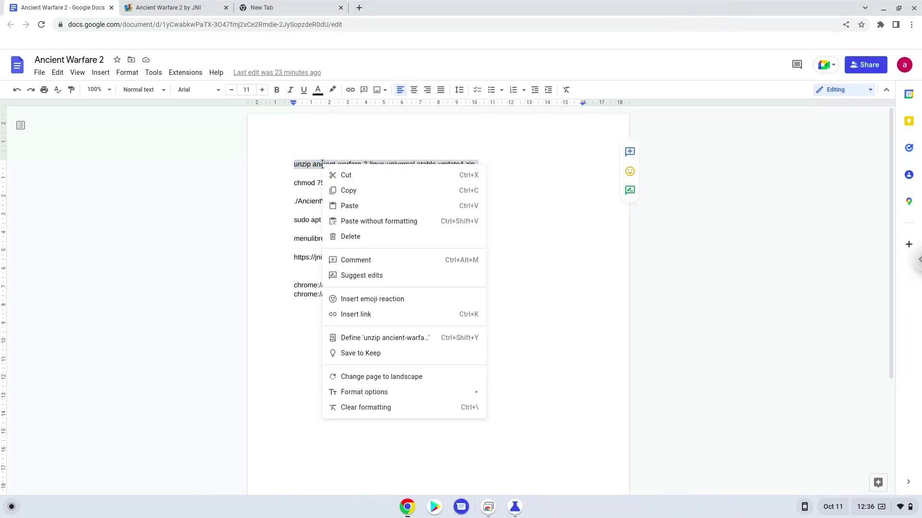
{"action": "left_click", "coordinate": [348, 191]}
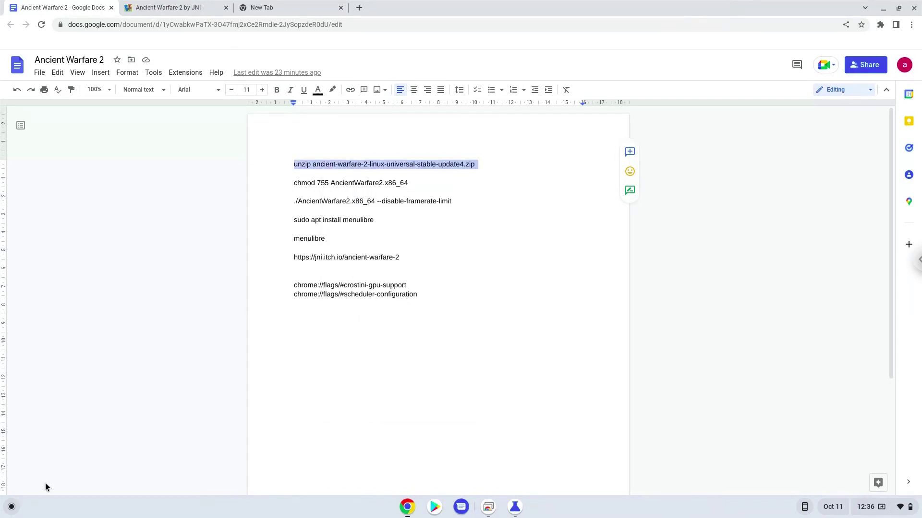
- Open a maximized penguin session in Terminal and run the copied unzip command to extract the game
{"action": "left_click", "coordinate": [10, 507]}
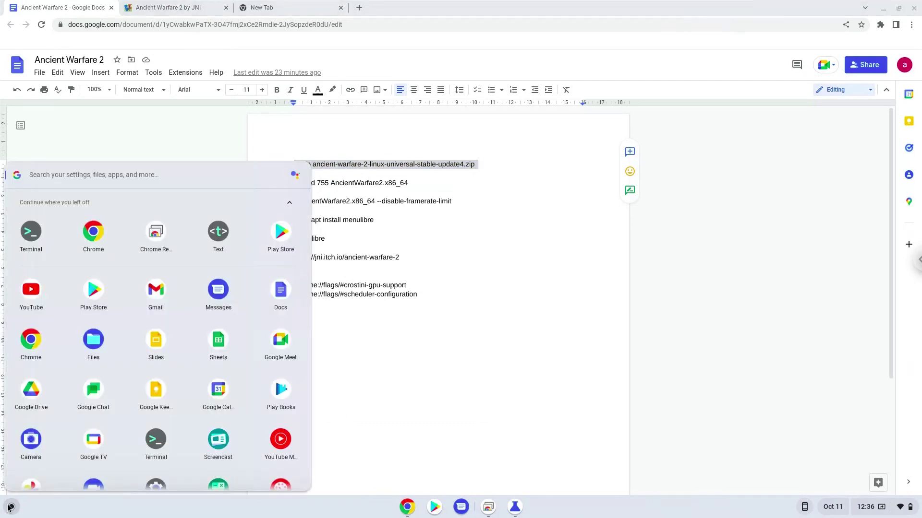
{"action": "type", "text": "ter"}
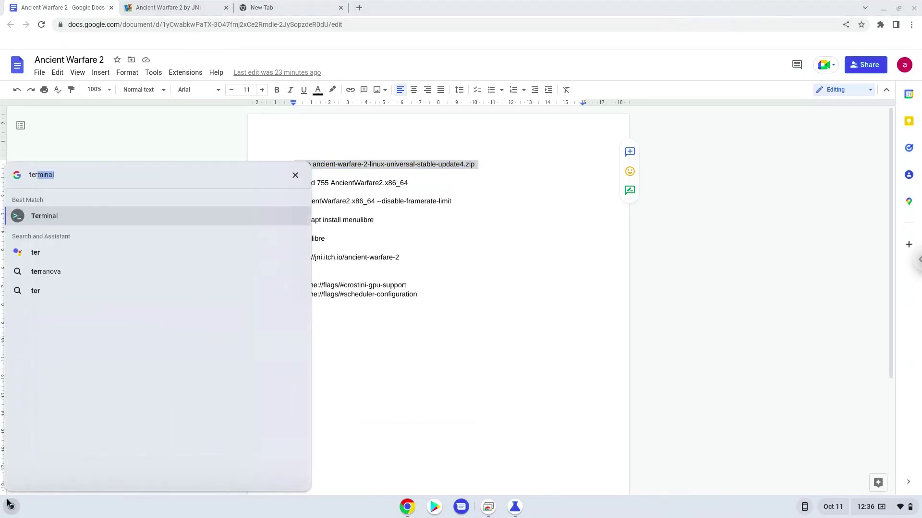
{"action": "left_click", "coordinate": [35, 217]}
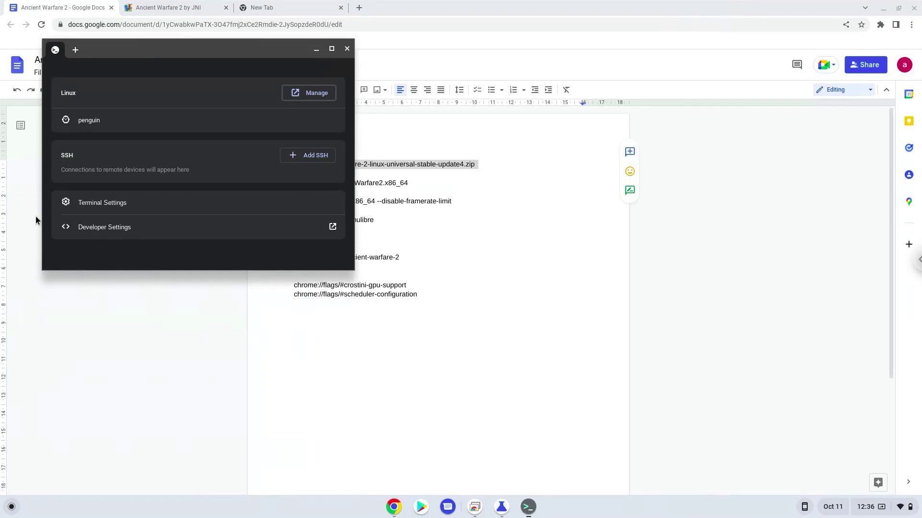
{"action": "double_click", "coordinate": [169, 50]}
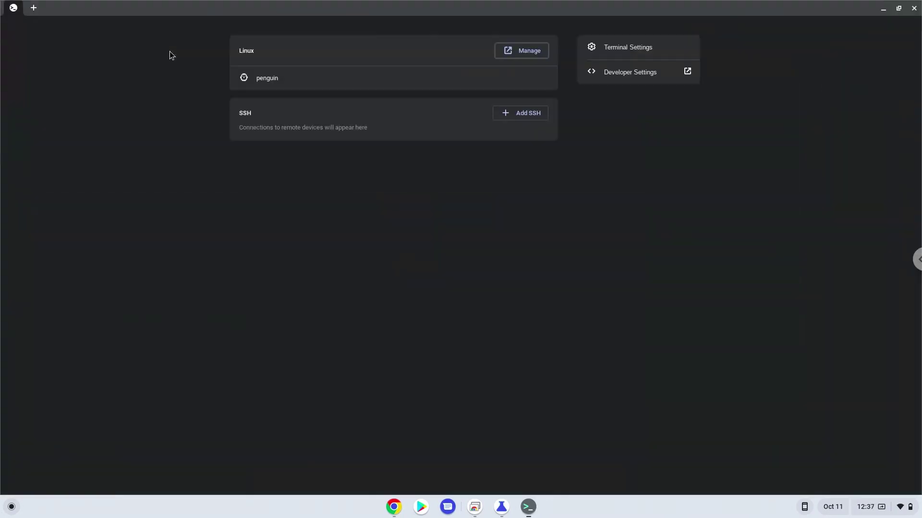
{"action": "left_click", "coordinate": [285, 83]}
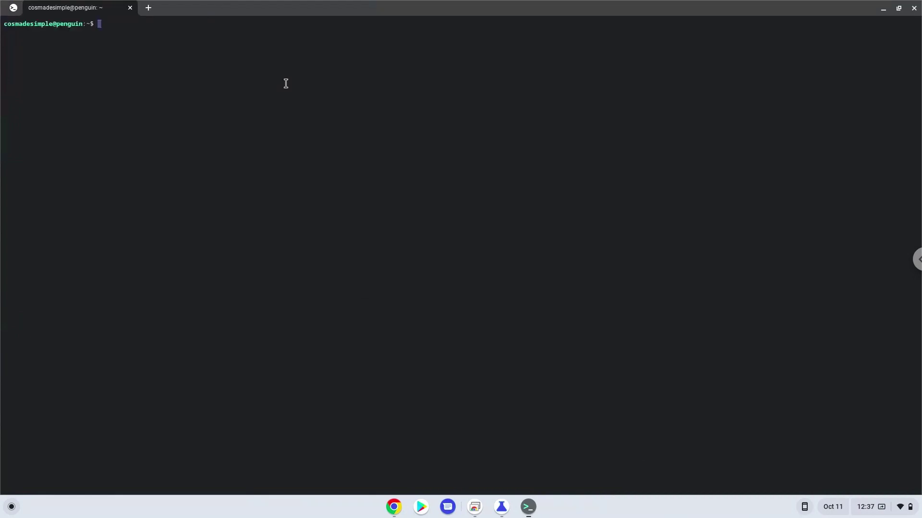
{"action": "key", "text": "ctrl+shift+v"}
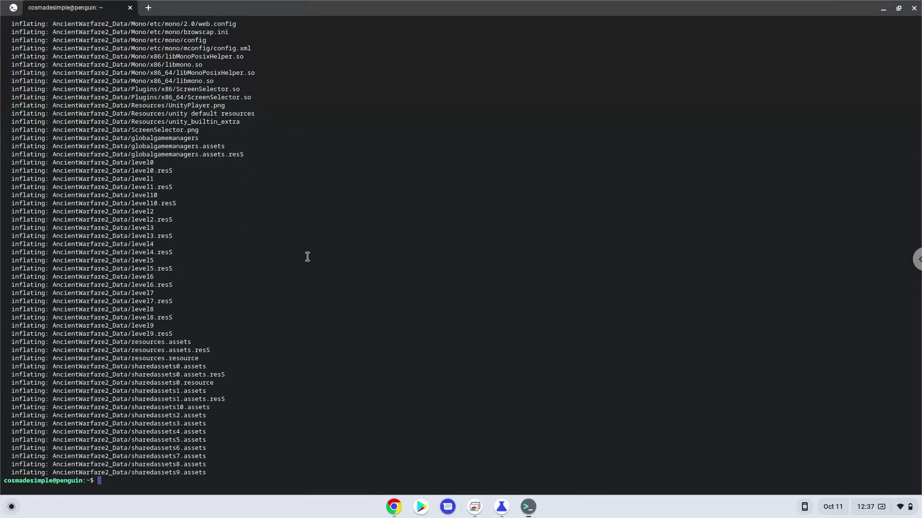
- Copy the command "chmod 755 AncientWarfare2.x86_64" from the Google Docs document and run it in Terminal
{"action": "left_click", "coordinate": [398, 507]}
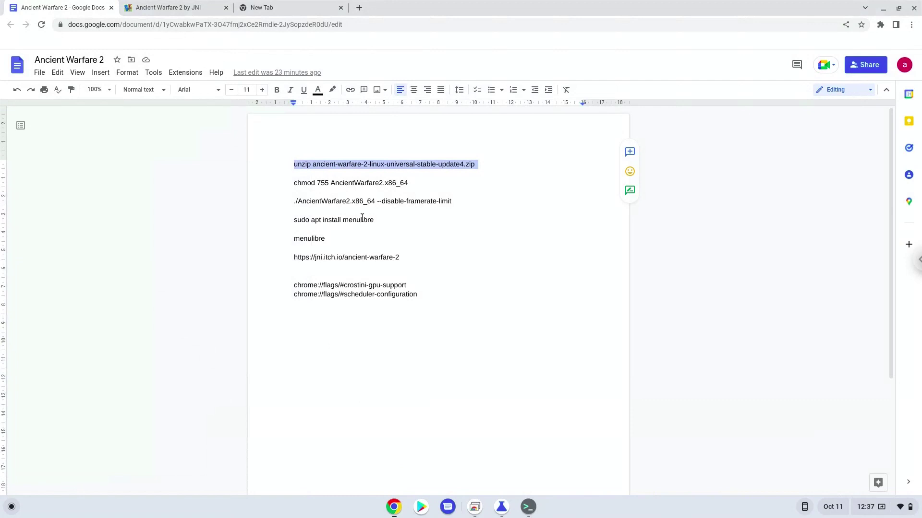
{"action": "triple_click", "coordinate": [353, 182]}
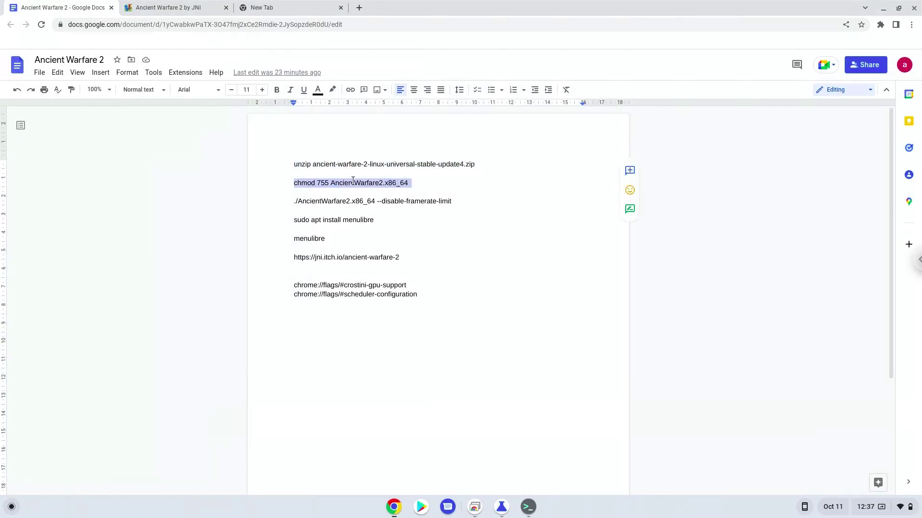
{"action": "right_click", "coordinate": [353, 183]}
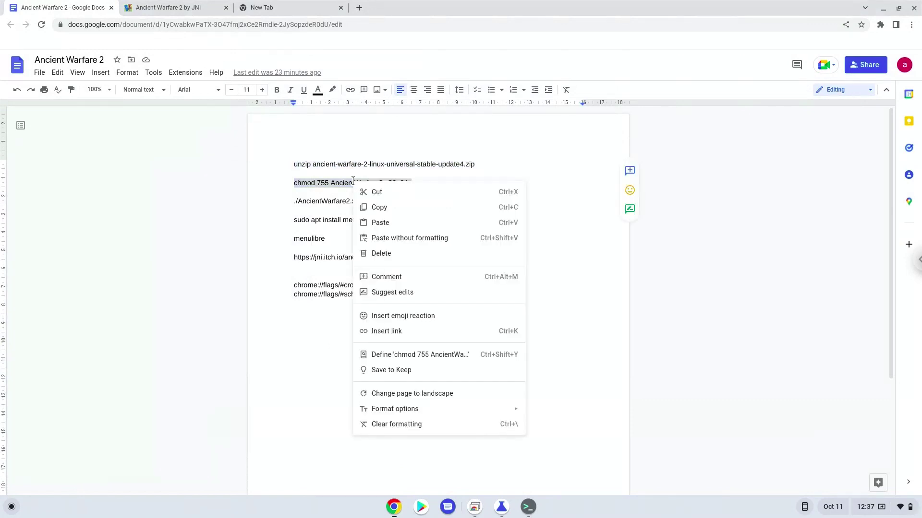
{"action": "left_click", "coordinate": [367, 207]}
{"action": "left_click", "coordinate": [528, 506]}
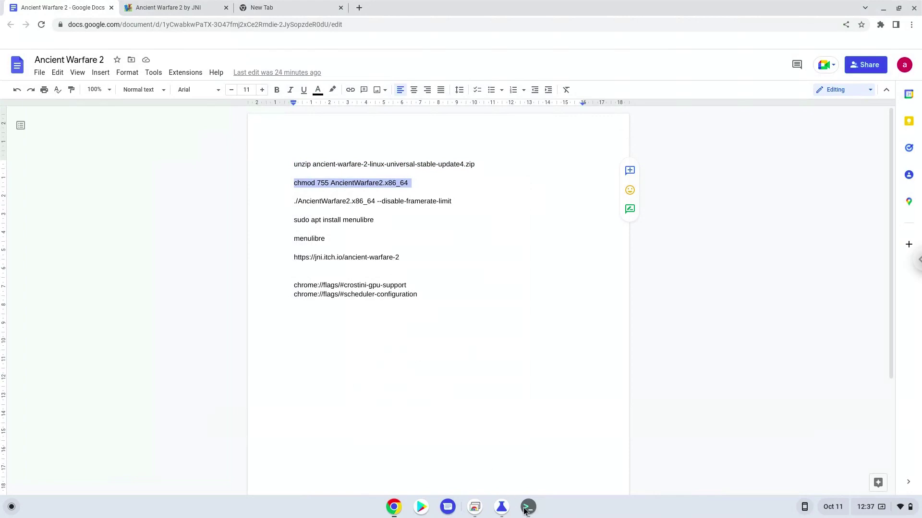
{"action": "right_click", "coordinate": [479, 393]}
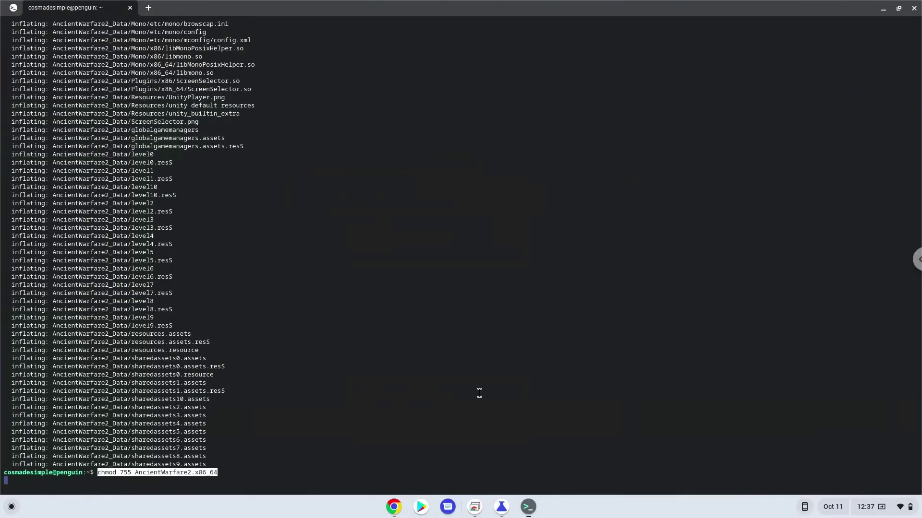
{"action": "key", "text": "Return"}
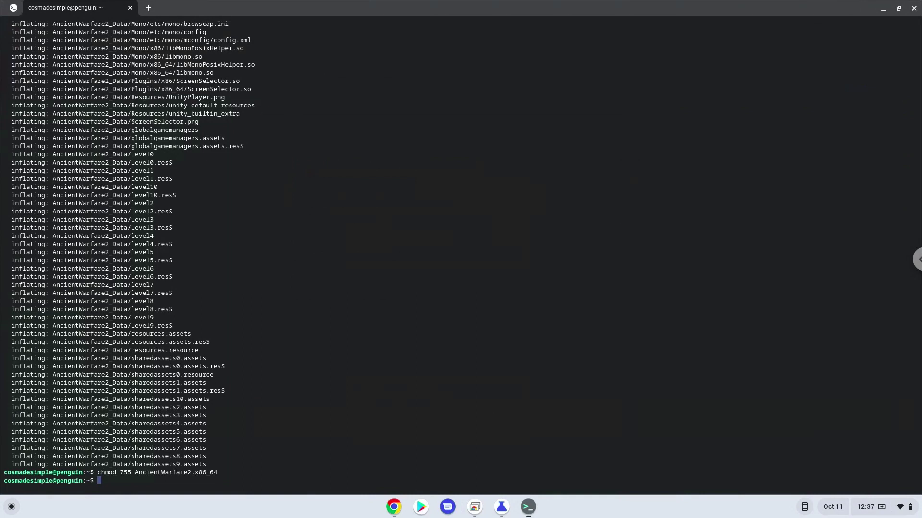
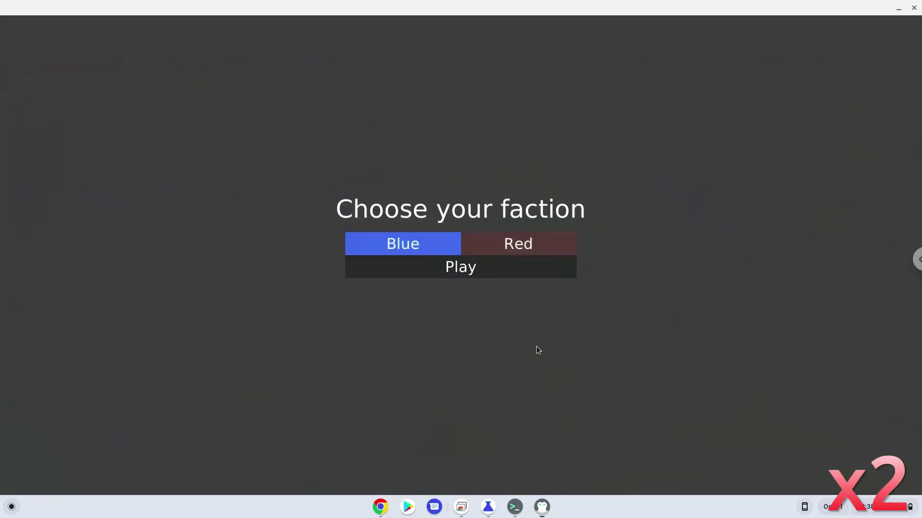
- Test the game by choosing the Red faction and starting a quick game, and close the game window
{"action": "left_click", "coordinate": [490, 247]}
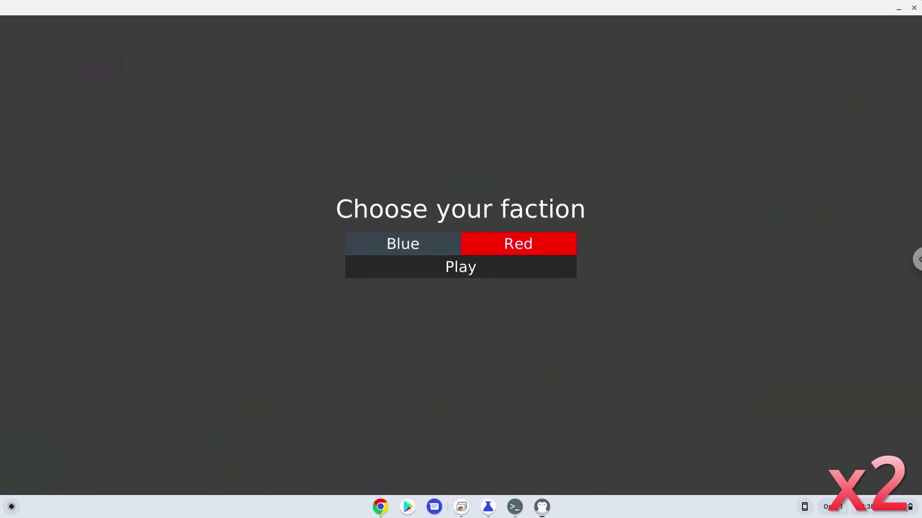
{"action": "left_click", "coordinate": [440, 274]}
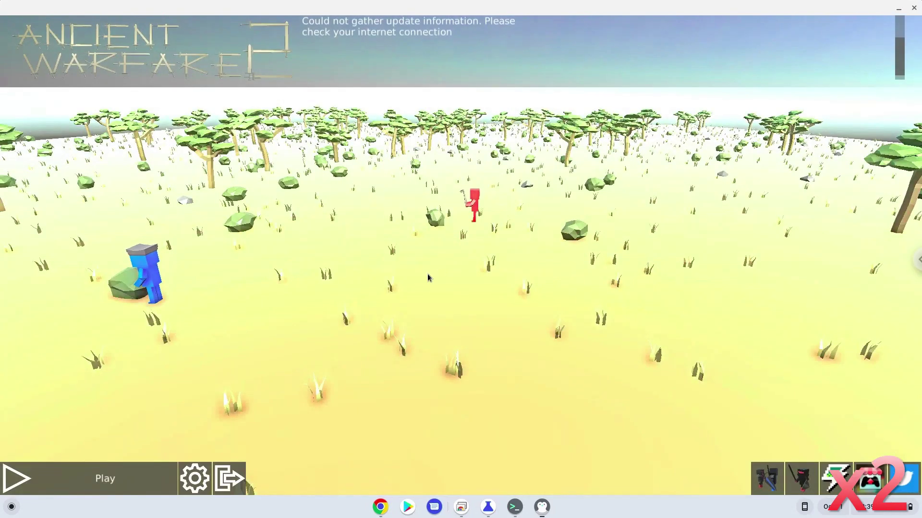
{"action": "left_click", "coordinate": [29, 468]}
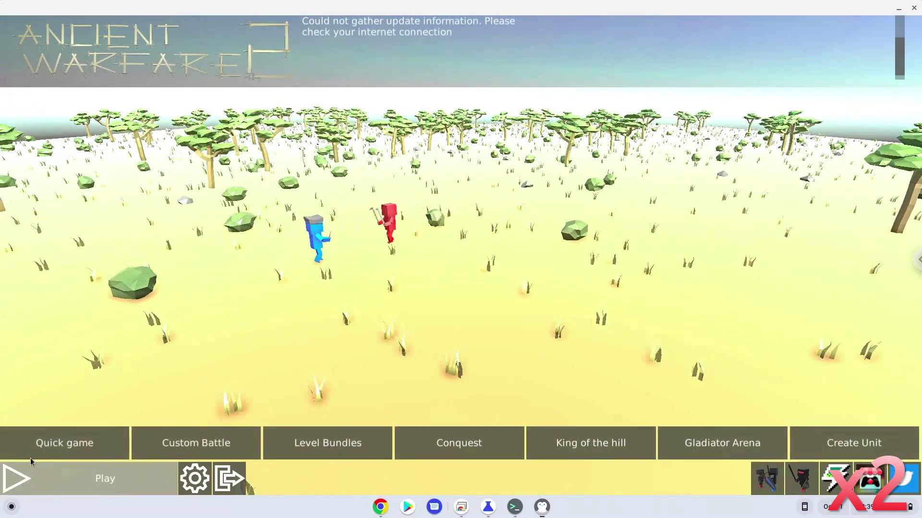
{"action": "left_click", "coordinate": [37, 438]}
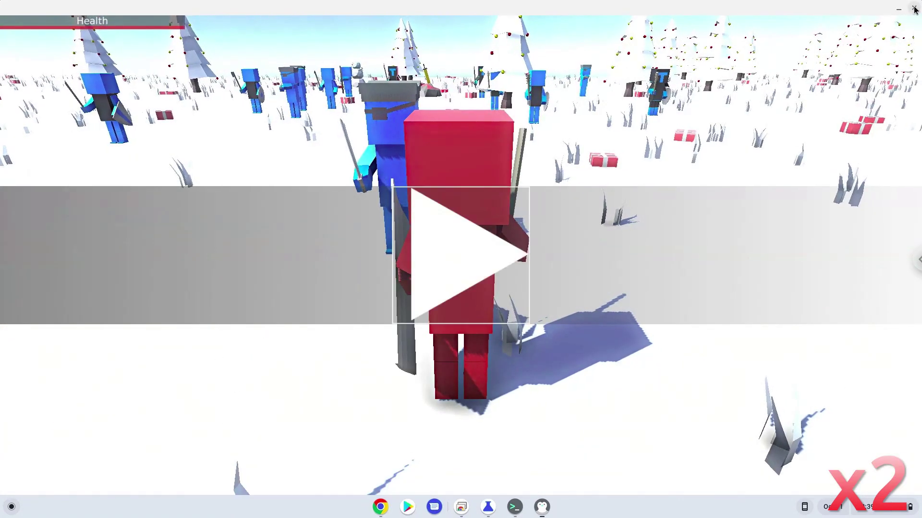
{"action": "left_click", "coordinate": [914, 8]}
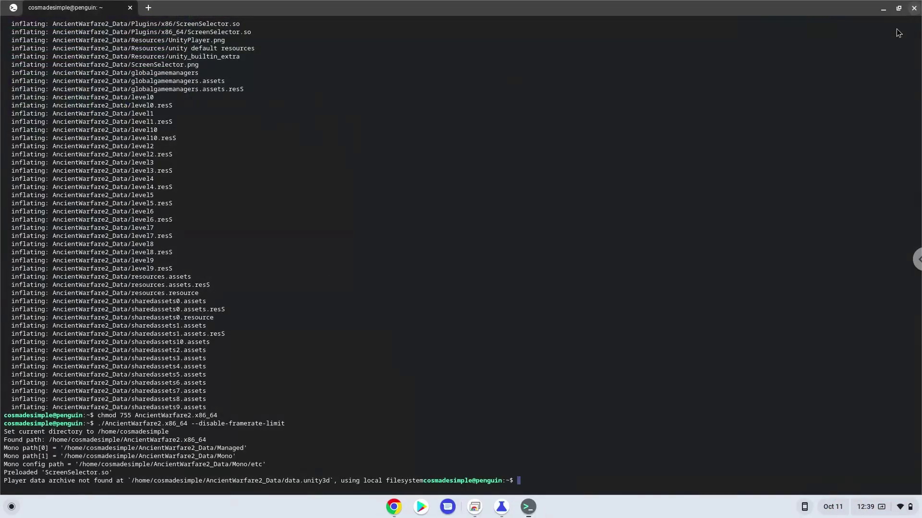
- Copy "sudo apt install menulibre" from the Google Docs document, run it in Terminal and approve the installation
{"action": "left_click", "coordinate": [394, 507]}
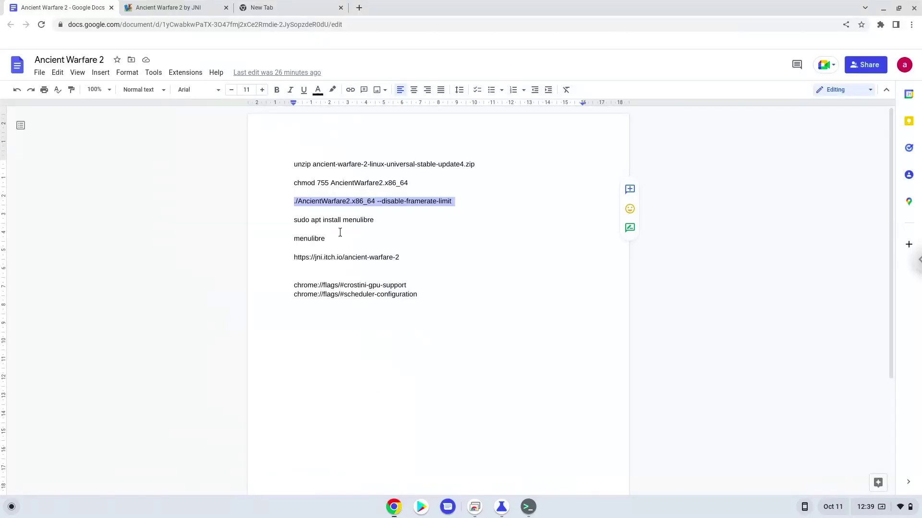
{"action": "triple_click", "coordinate": [338, 219]}
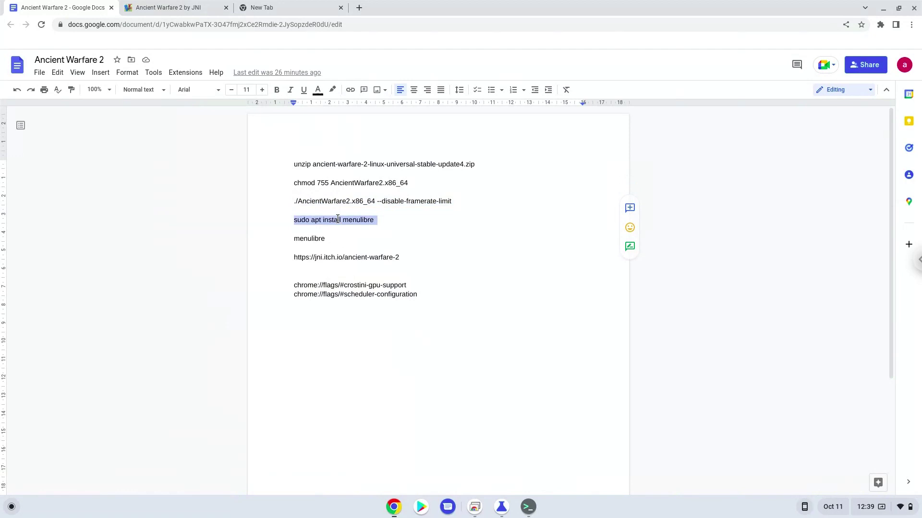
{"action": "right_click", "coordinate": [338, 219]}
{"action": "left_click", "coordinate": [364, 245]}
{"action": "left_click", "coordinate": [528, 507]}
{"action": "key", "text": "ctrl+shift+v"}
{"action": "key", "text": "Return"}
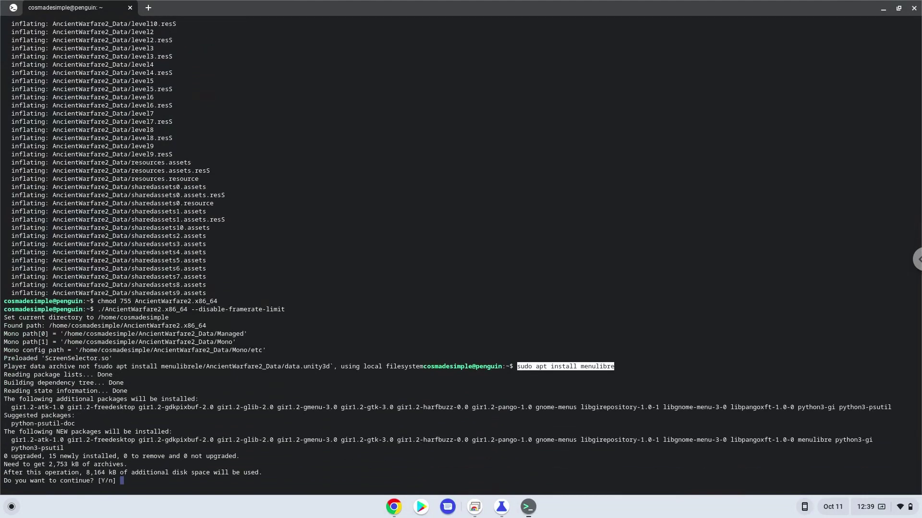
{"action": "key", "text": "Return"}
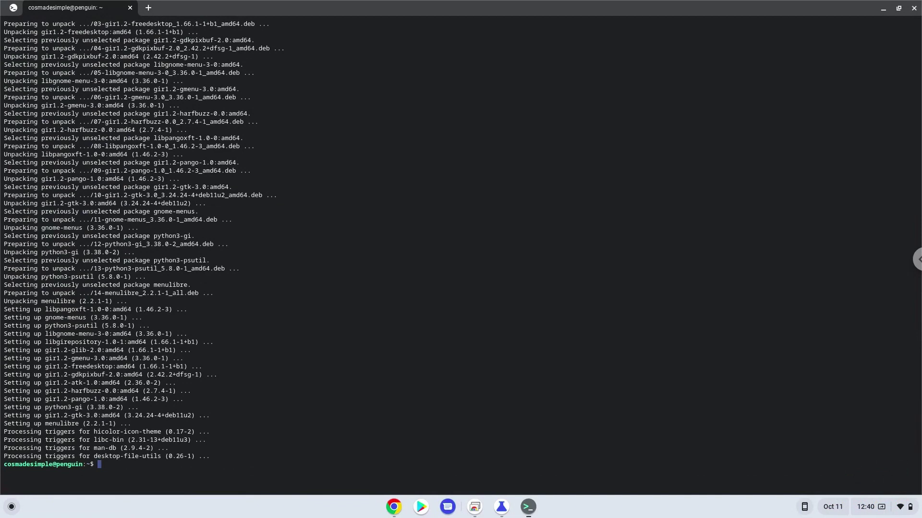
- Copy the command "menulibre" from the Google Docs document and run it in Terminal to open MenuLibre
{"action": "left_click", "coordinate": [394, 508]}
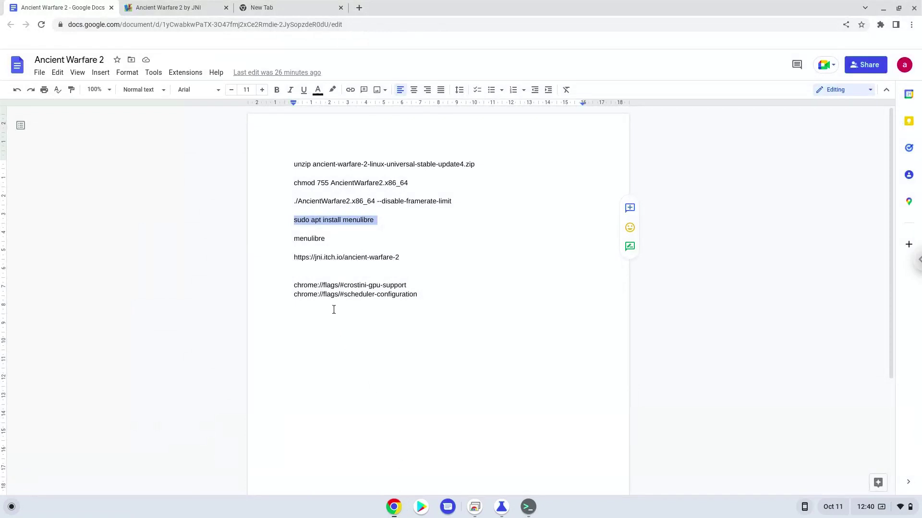
{"action": "triple_click", "coordinate": [306, 237]}
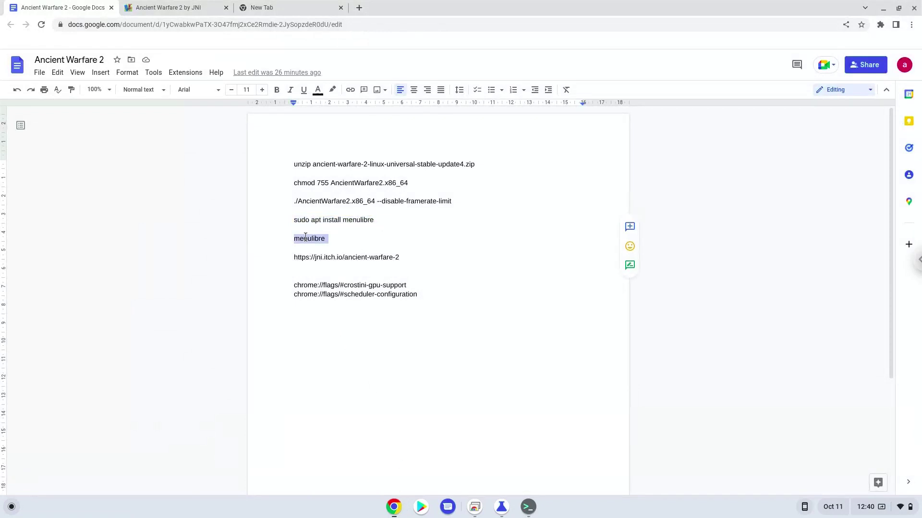
{"action": "right_click", "coordinate": [306, 239]}
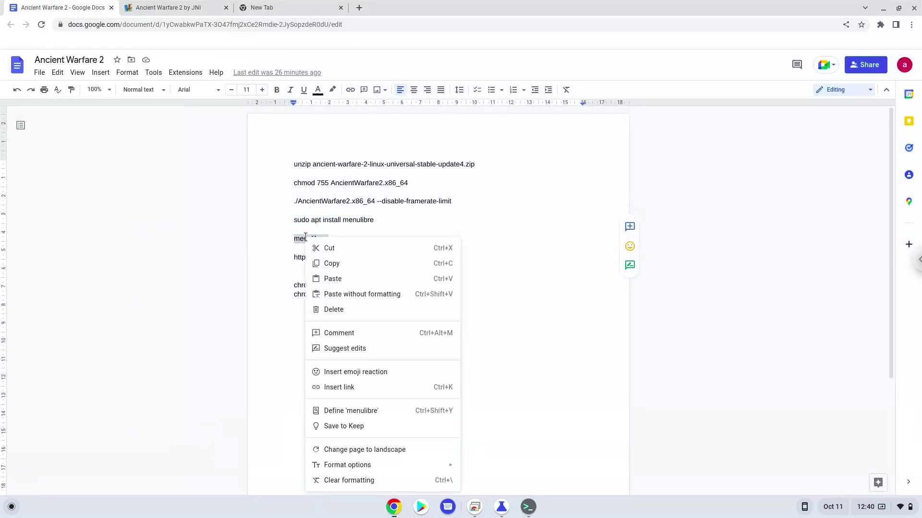
{"action": "left_click", "coordinate": [329, 263]}
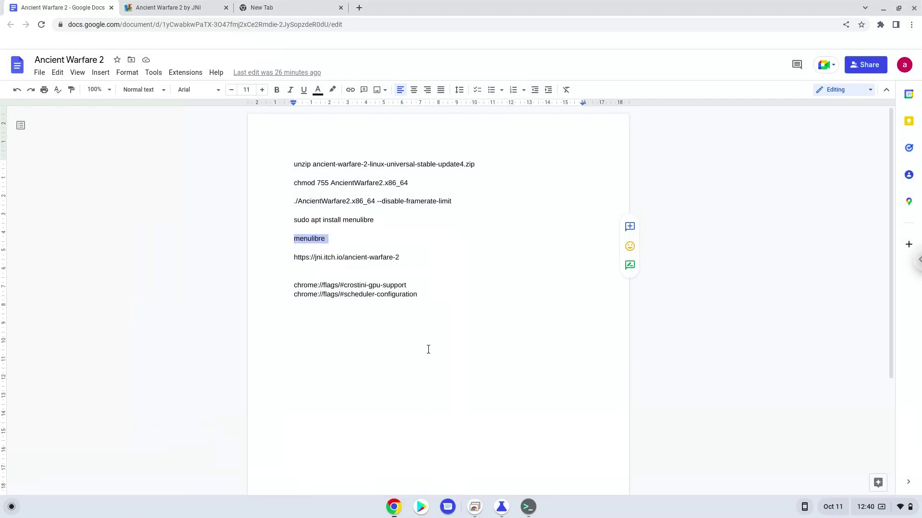
{"action": "left_click", "coordinate": [528, 508]}
{"action": "key", "text": "ctrl+shift+v"}
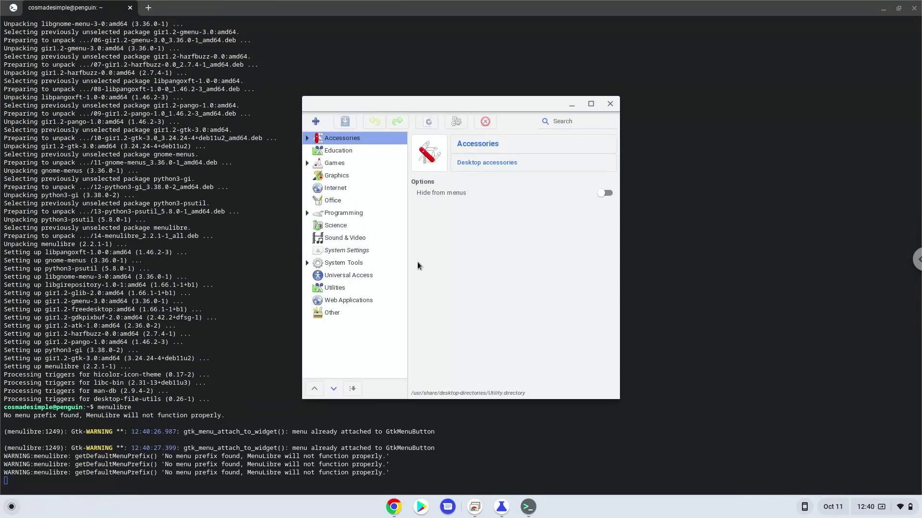
- Add a new launcher under the Games category and name it "Acient Warfare 2"
{"action": "left_click", "coordinate": [338, 164]}
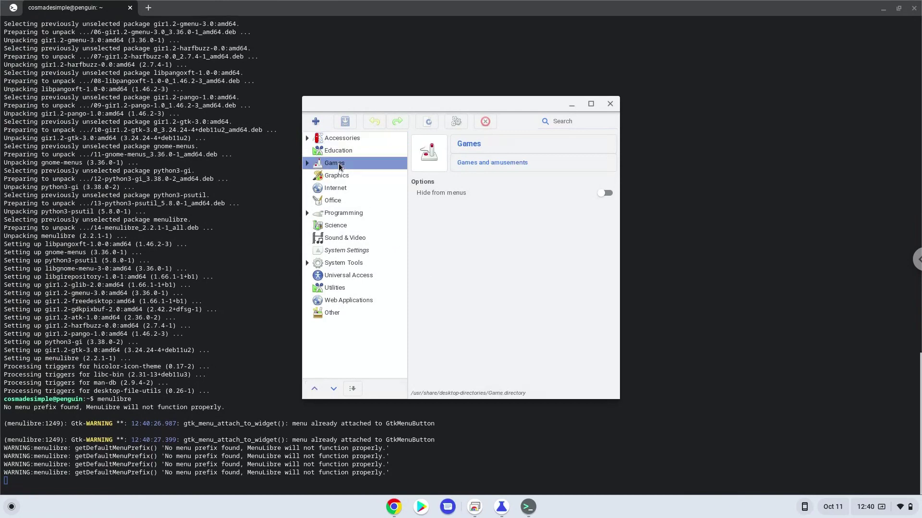
{"action": "left_click", "coordinate": [316, 122]}
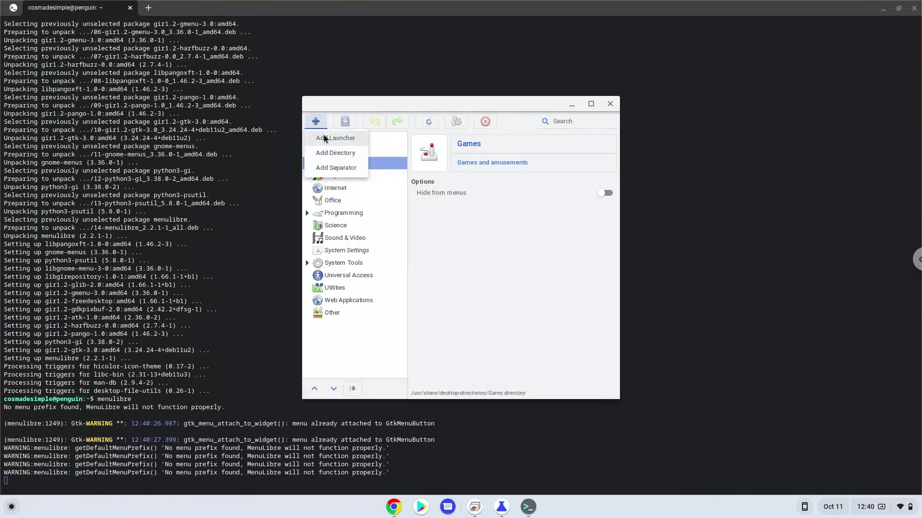
{"action": "left_click", "coordinate": [324, 139]}
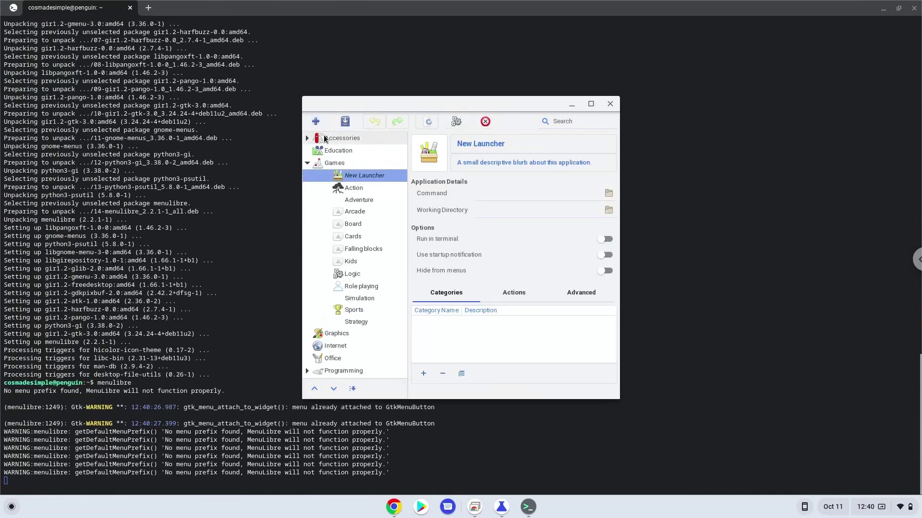
{"action": "left_click", "coordinate": [474, 142]}
{"action": "type", "text": "A"}
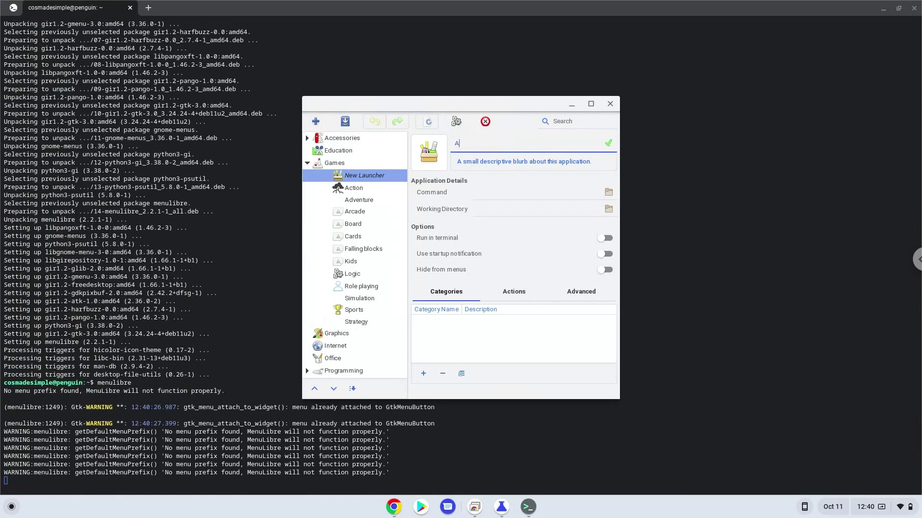
{"action": "type", "text": "cient Warfare 2"}
{"action": "left_click", "coordinate": [609, 144]}
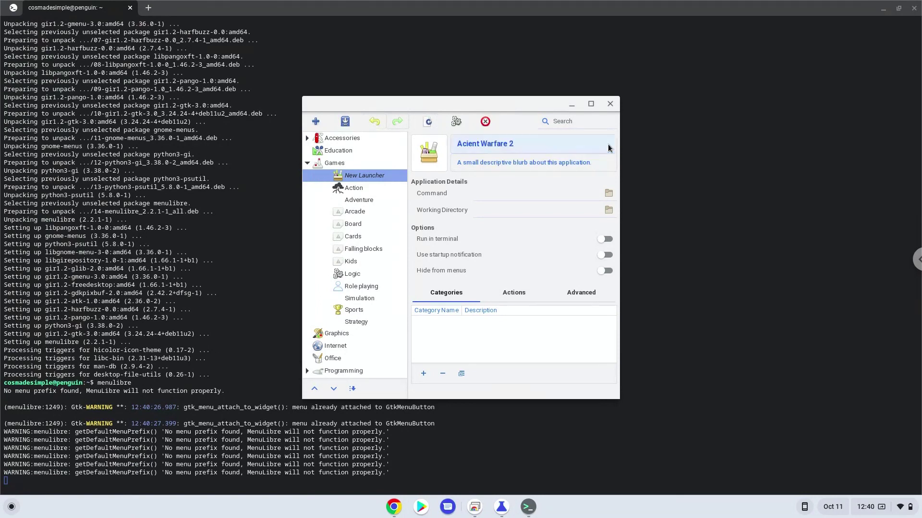
- Set the launcher's command to AncientWarfare2.x86_64 from the home folder, save the launcher and close MenuLibre
{"action": "left_click", "coordinate": [609, 193]}
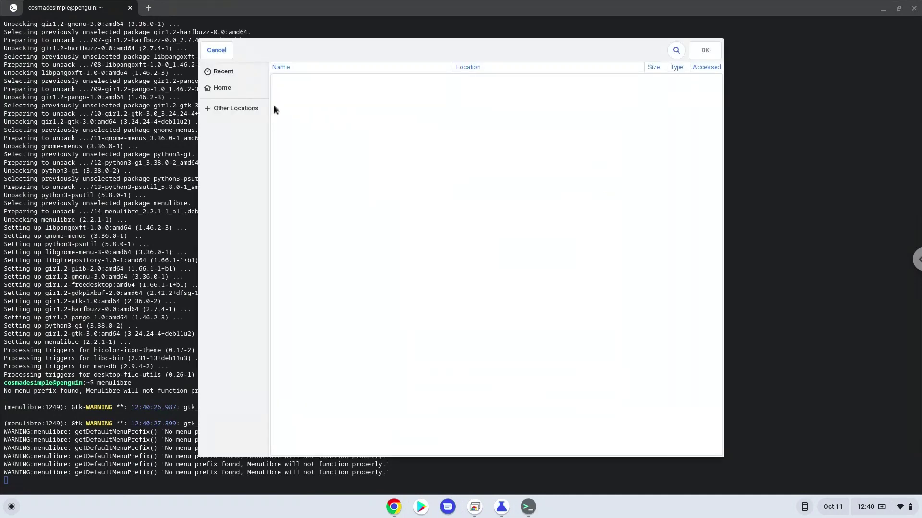
{"action": "left_click", "coordinate": [246, 87]}
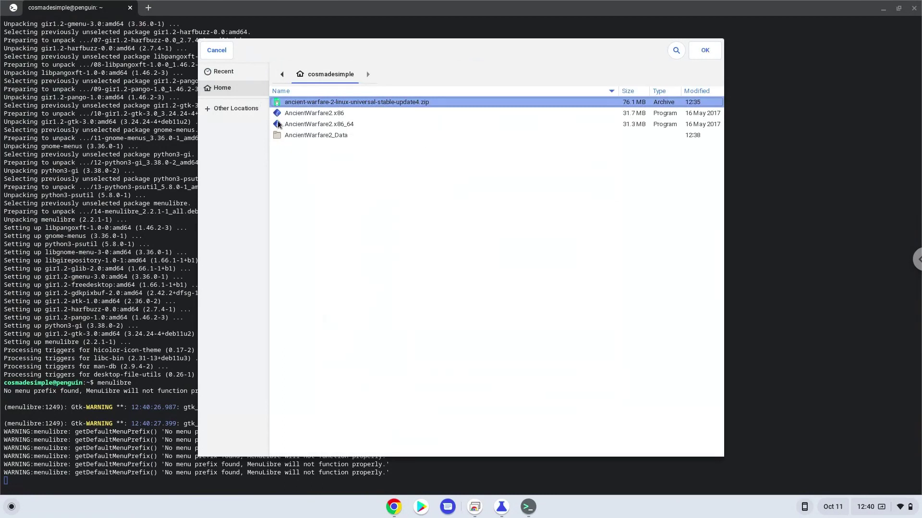
{"action": "double_click", "coordinate": [284, 125]}
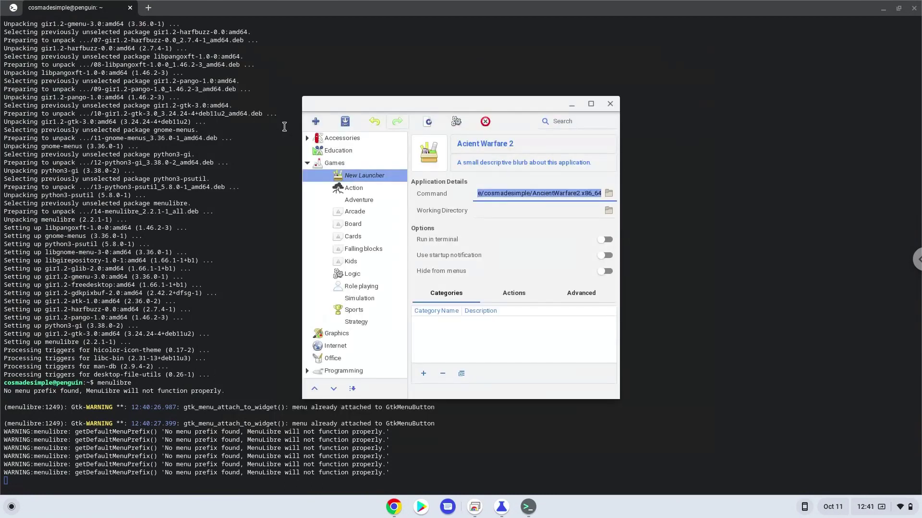
{"action": "left_click", "coordinate": [346, 123]}
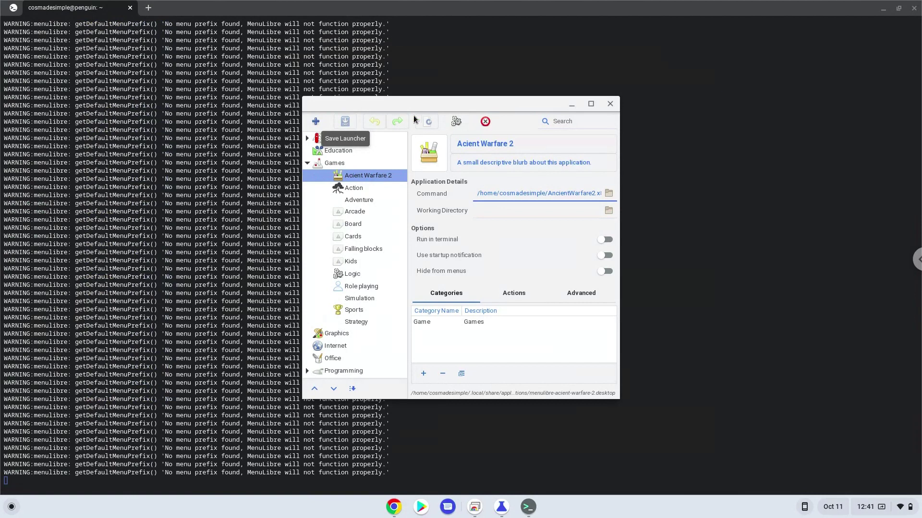
{"action": "left_click", "coordinate": [611, 103]}
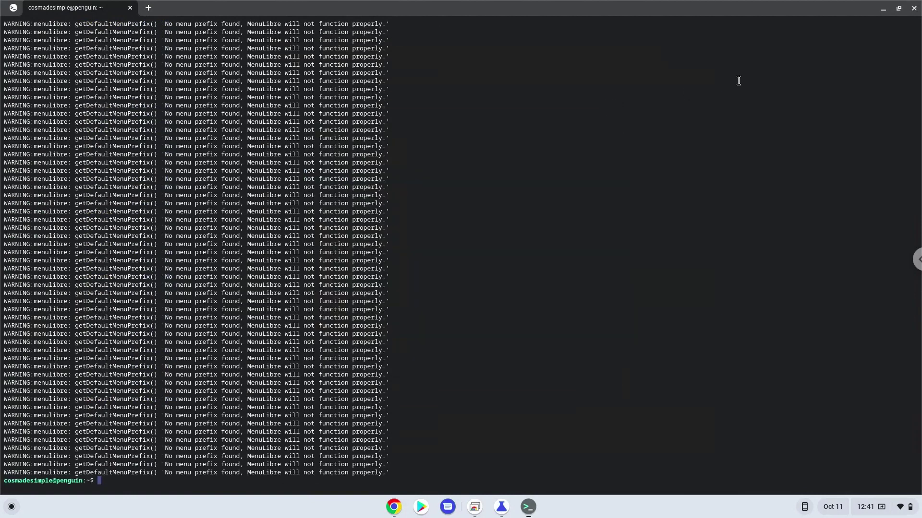
- Close the Terminal, the Chrome browser and the Experiments flags window, confirming leaving the Terminal app
{"action": "left_click", "coordinate": [913, 7]}
{"action": "left_click", "coordinate": [544, 62]}
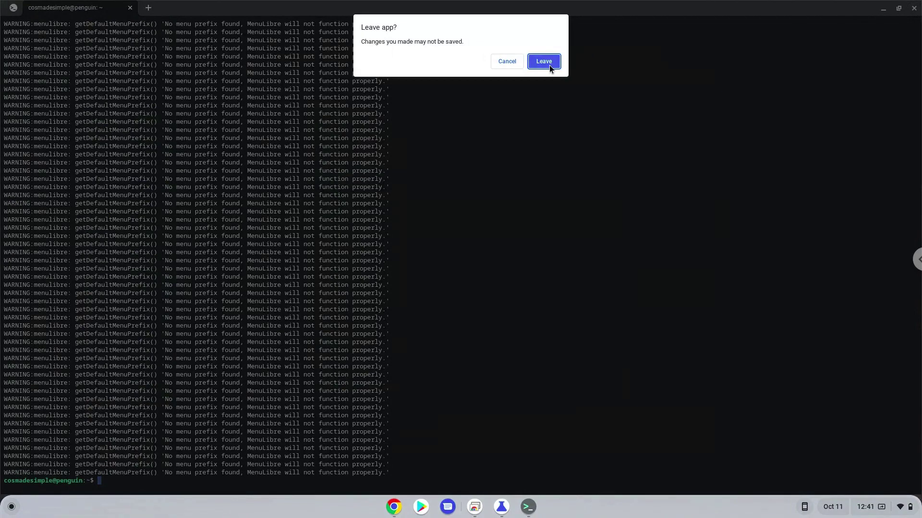
{"action": "left_click", "coordinate": [915, 10]}
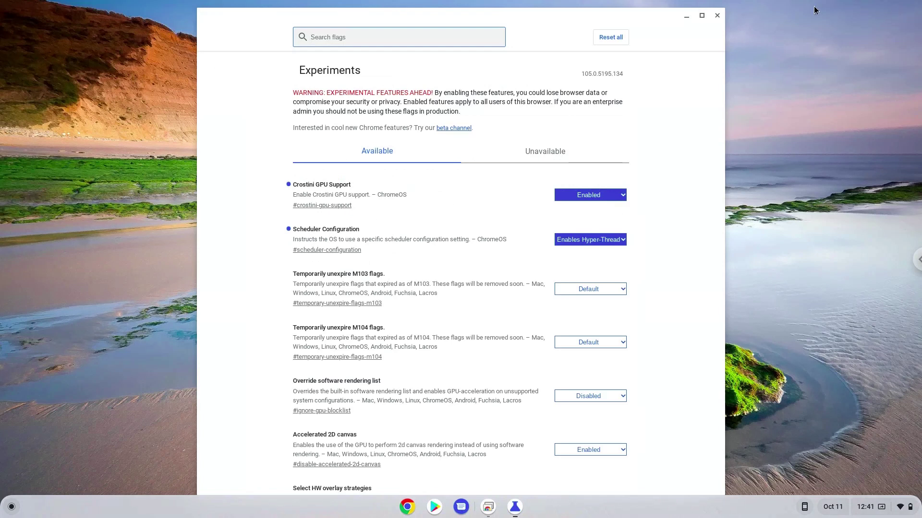
{"action": "left_click", "coordinate": [717, 15]}
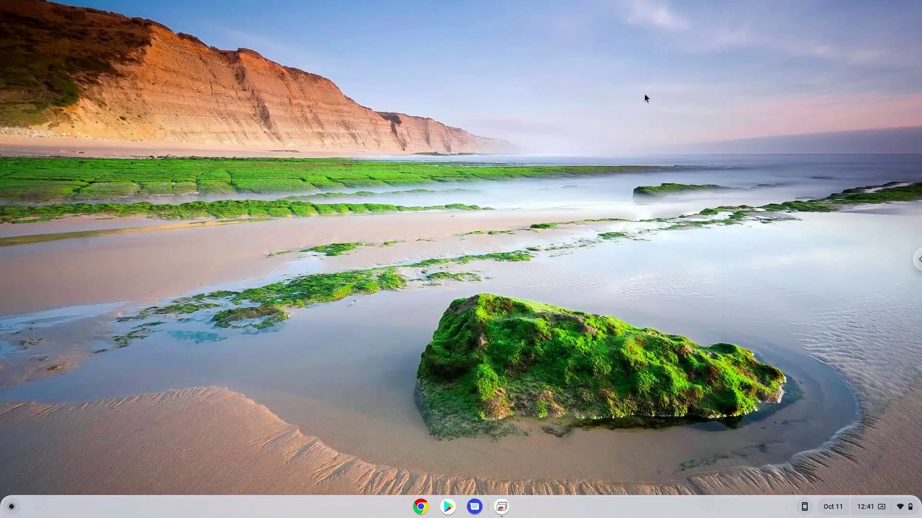
- Launch Acient Warfare 2 from the ChromeOS app launcher, accepting windowed 1920 x 1080 resolution and Simple graphics quality
{"action": "left_click", "coordinate": [11, 507]}
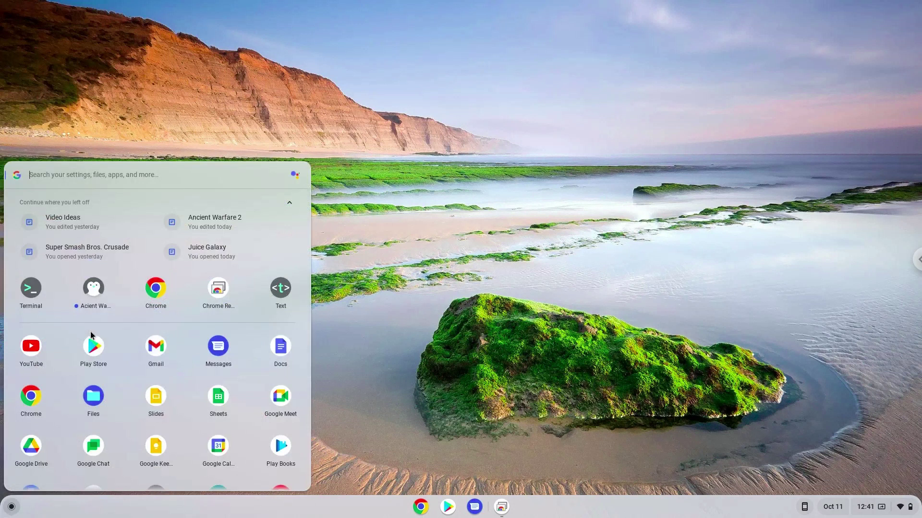
{"action": "left_click", "coordinate": [94, 289]}
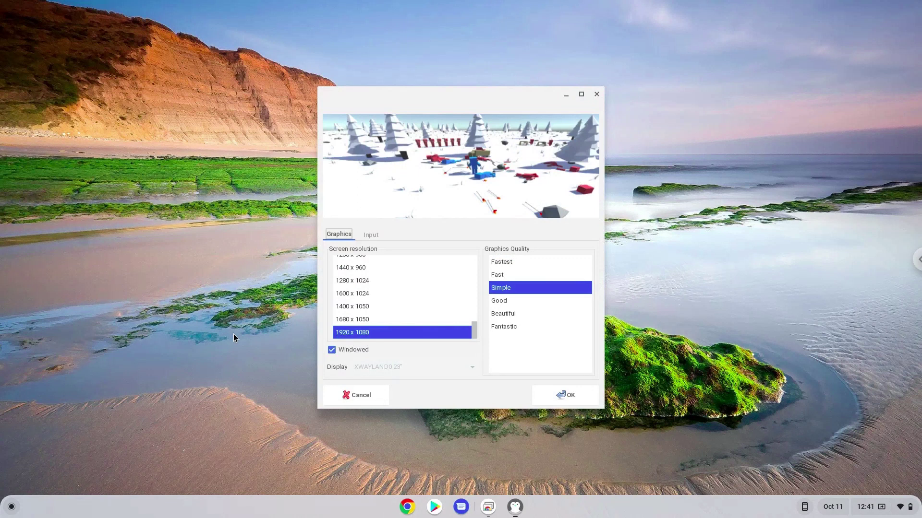
{"action": "left_click", "coordinate": [545, 391]}
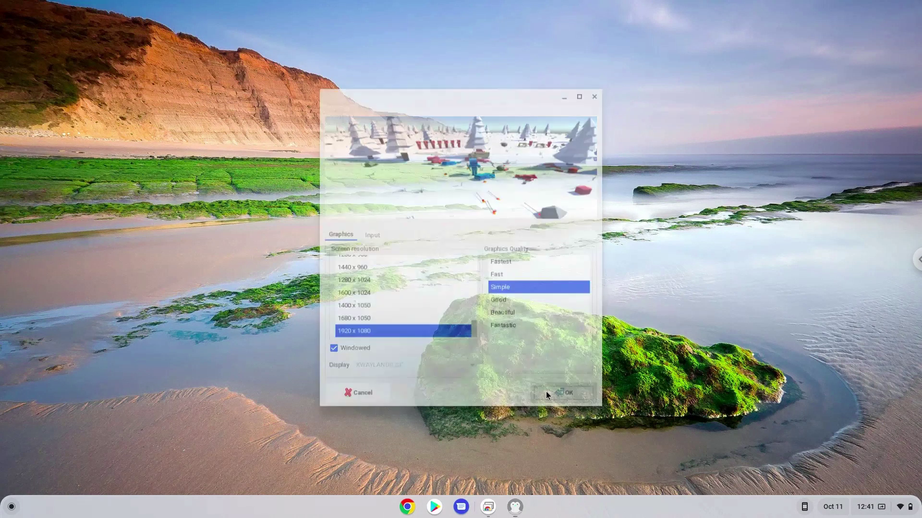